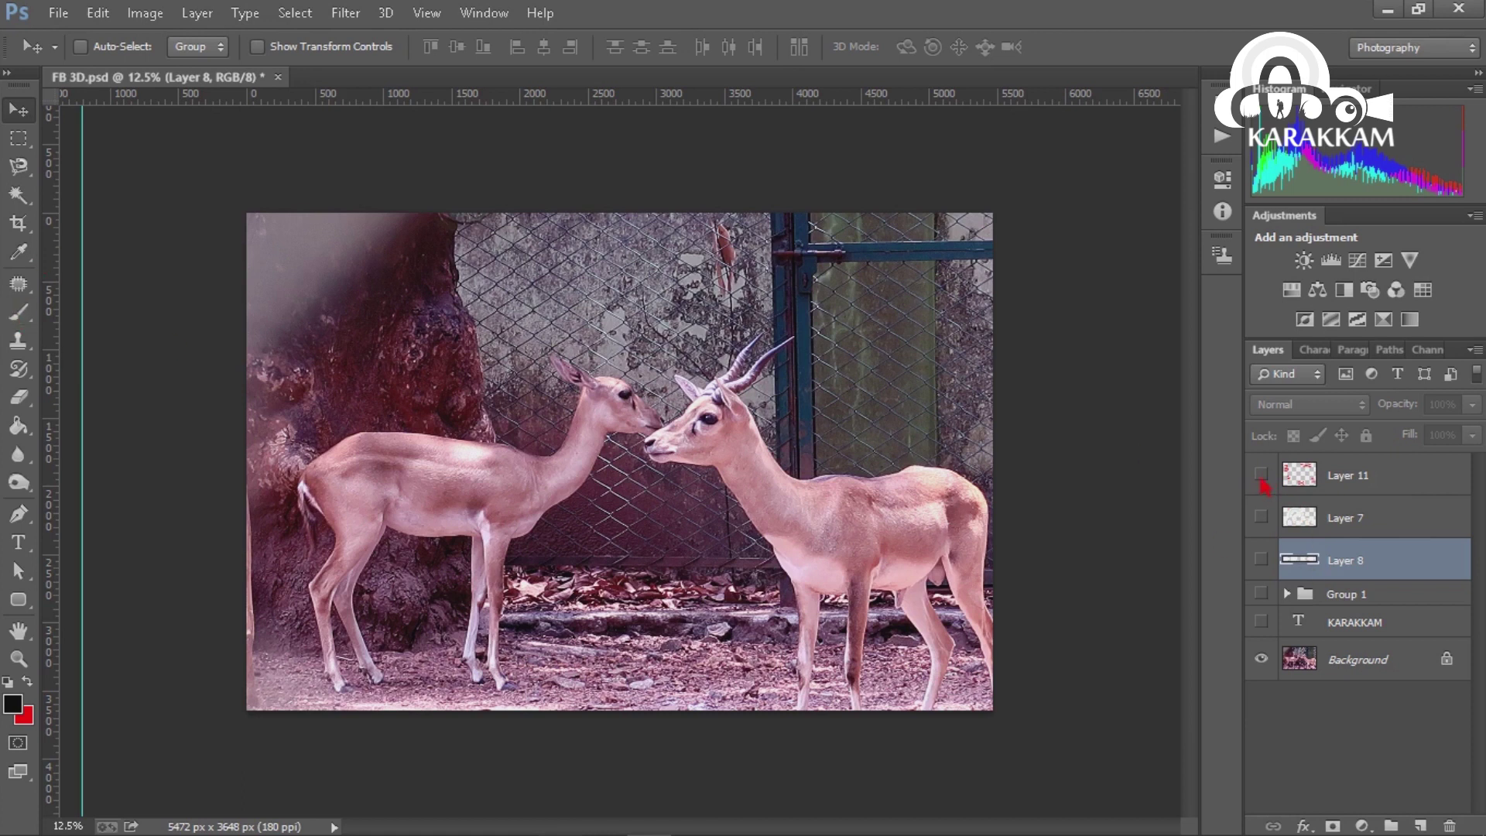
Show Layer 11's numbered markings over the photo and hide them again
left_click(1261, 475)
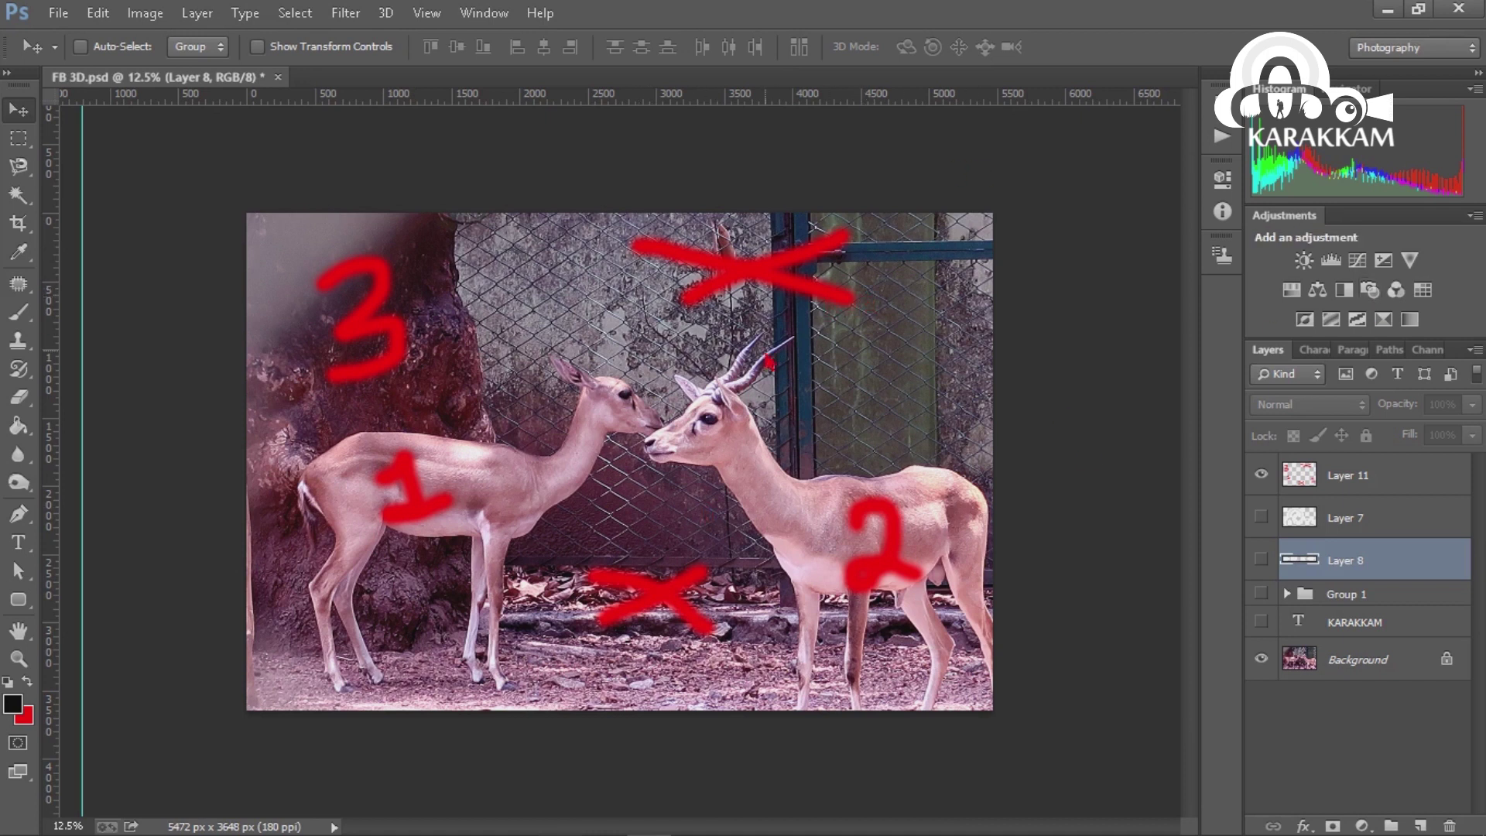
left_click(1262, 475)
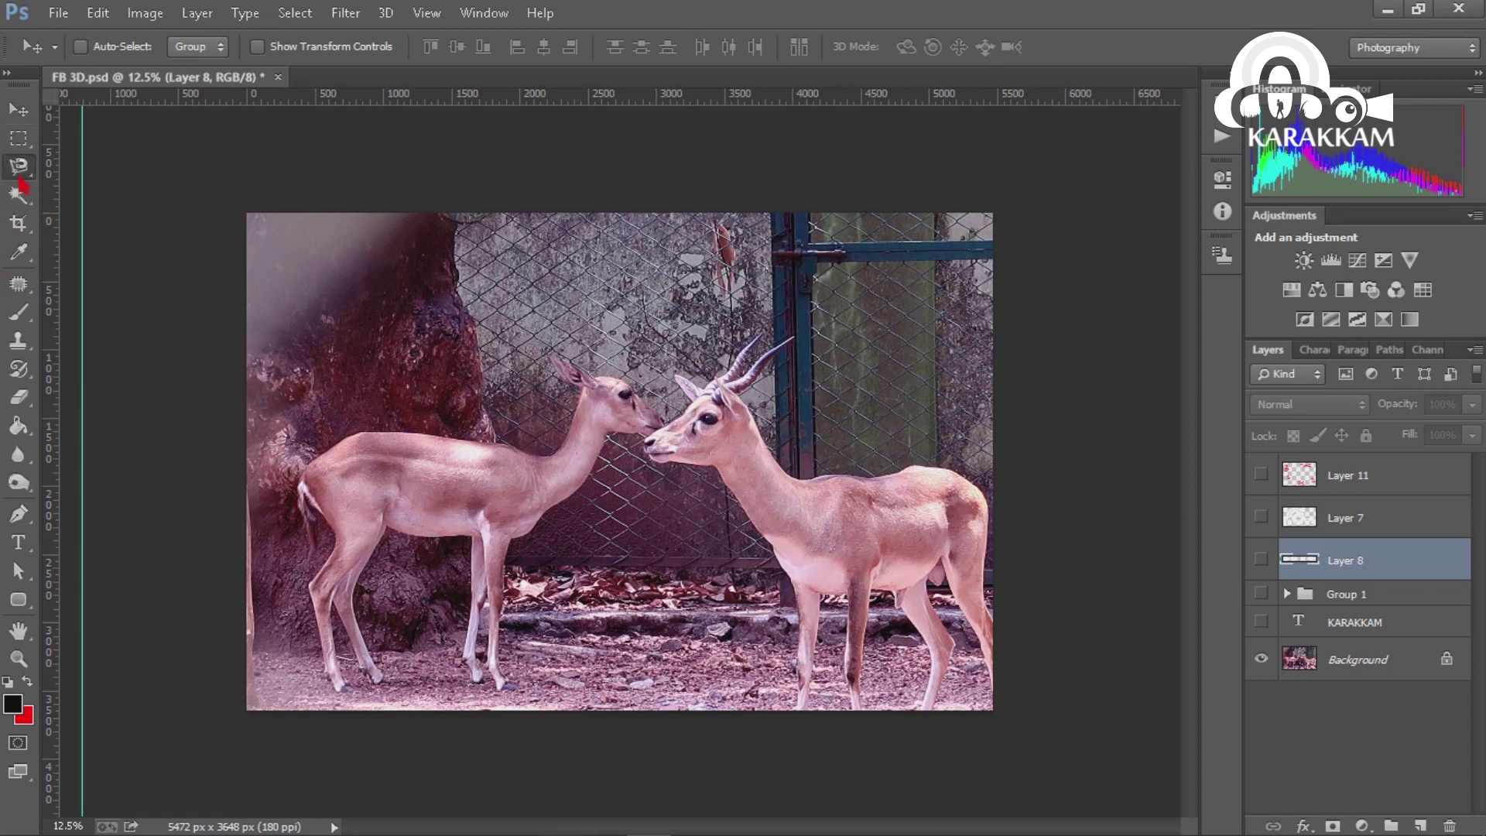
Add a new layer above Layer 8, trace the left deer's outline with the Magnetic Lasso, and clear the selection
left_click(19, 166)
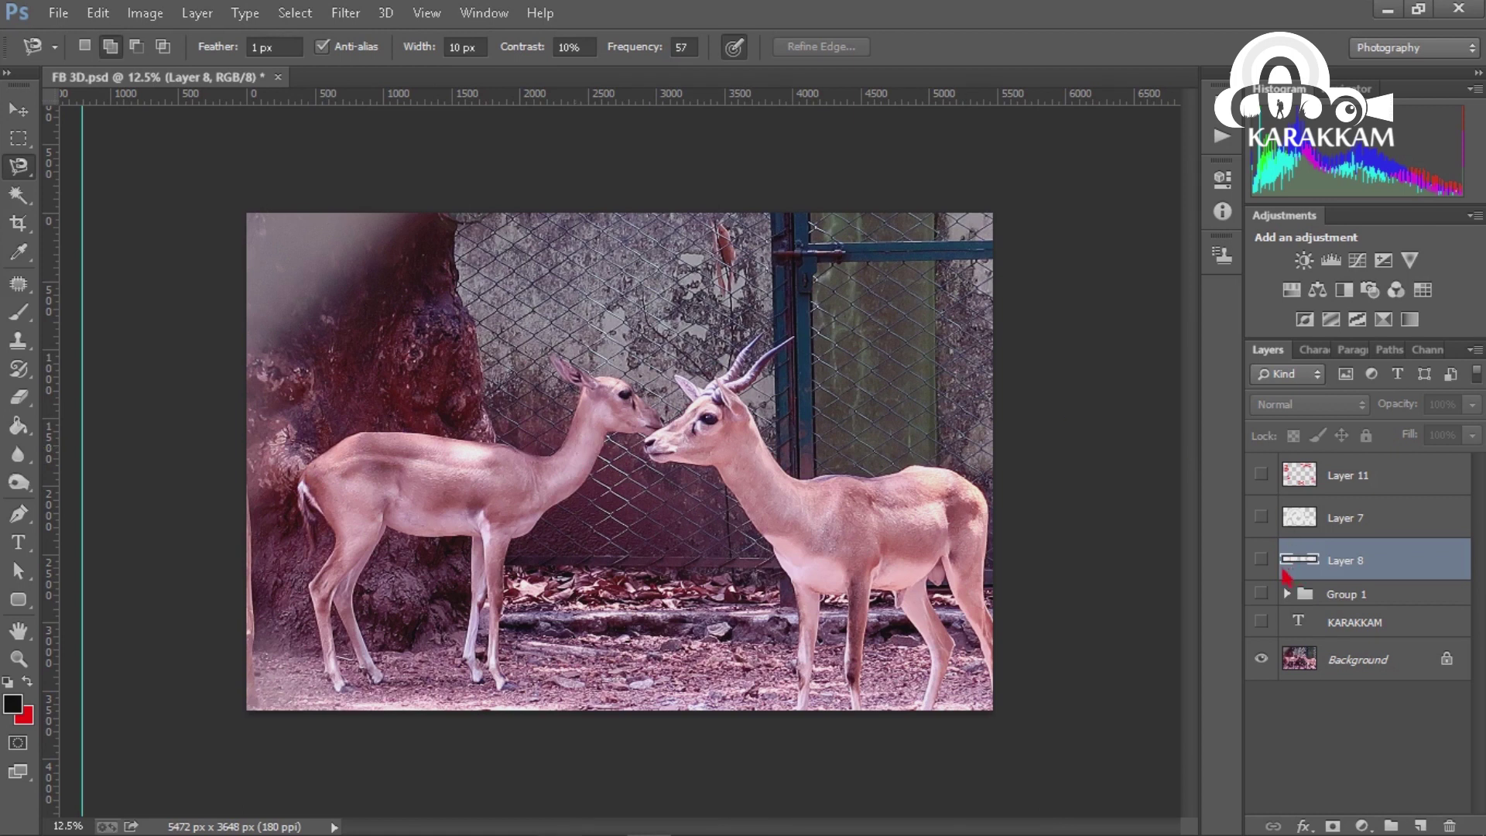
key("ctrl+shift+alt+n")
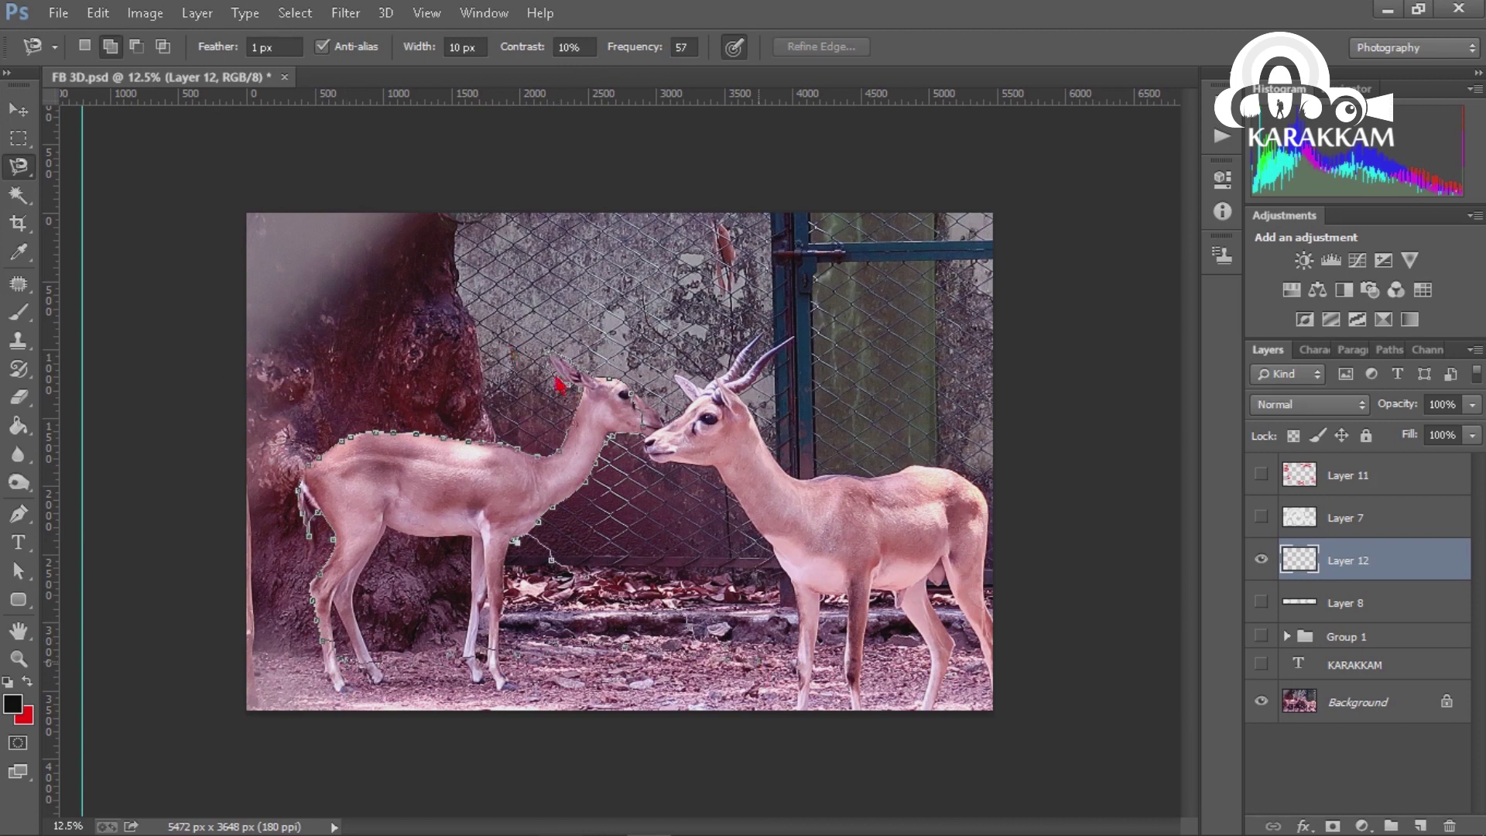
left_click(565, 392)
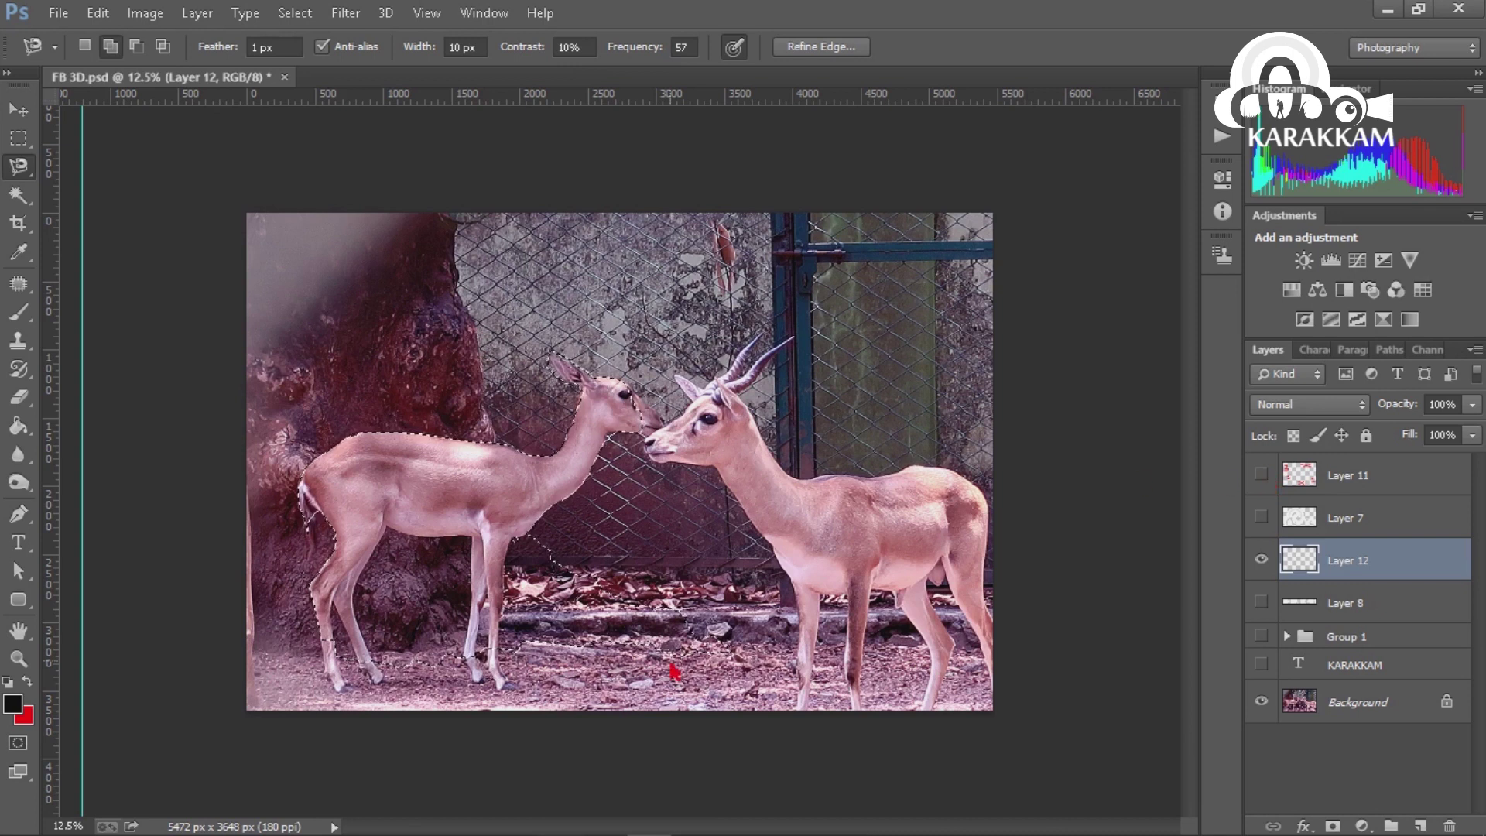
key("ctrl+d")
Make Group 1 and Layer 8 visible, and hide Layer 10 and Layer 9 inside the group
left_click(1261, 635)
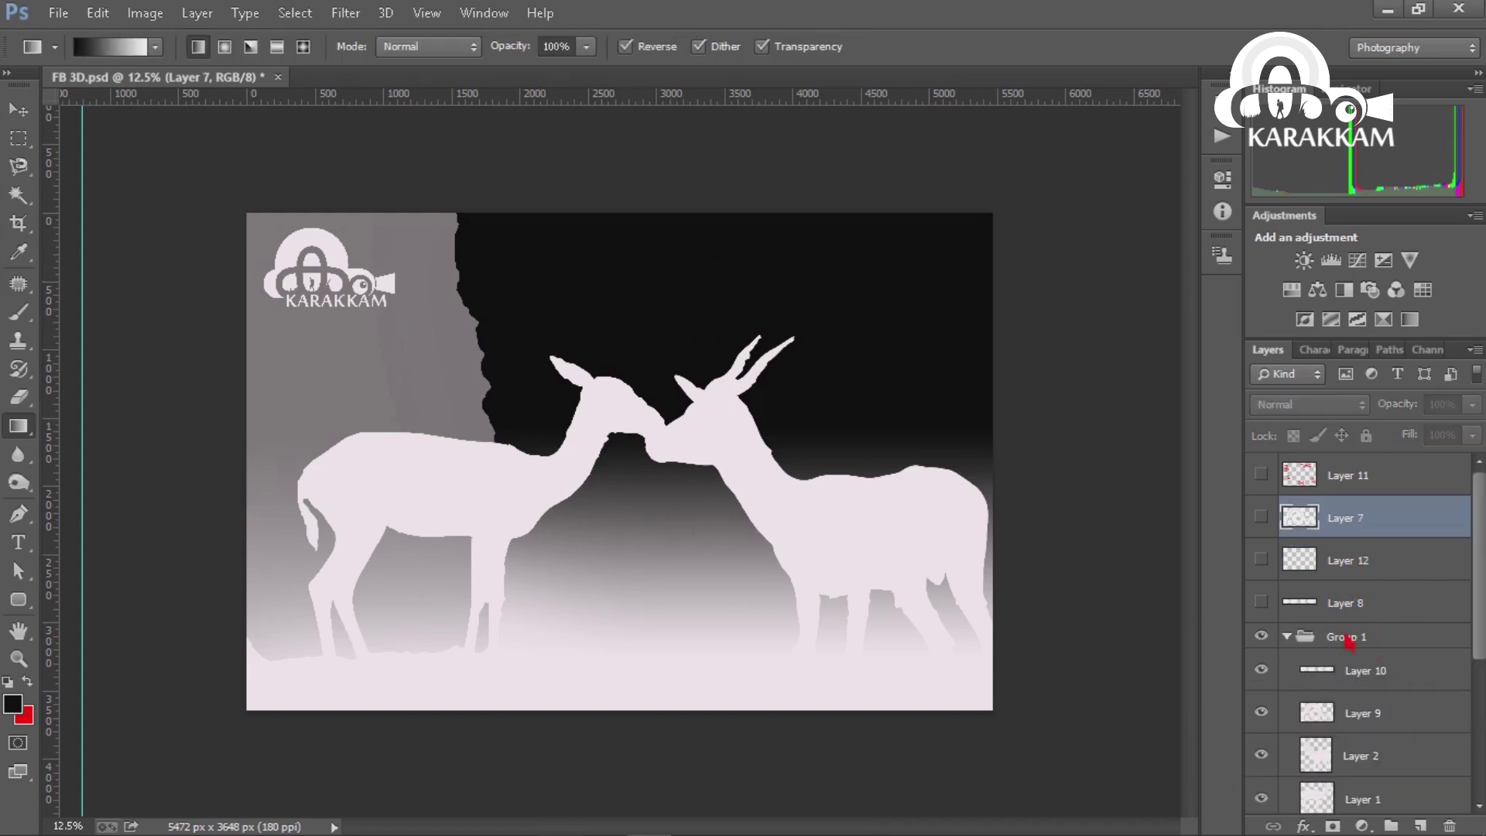
left_click(1262, 602)
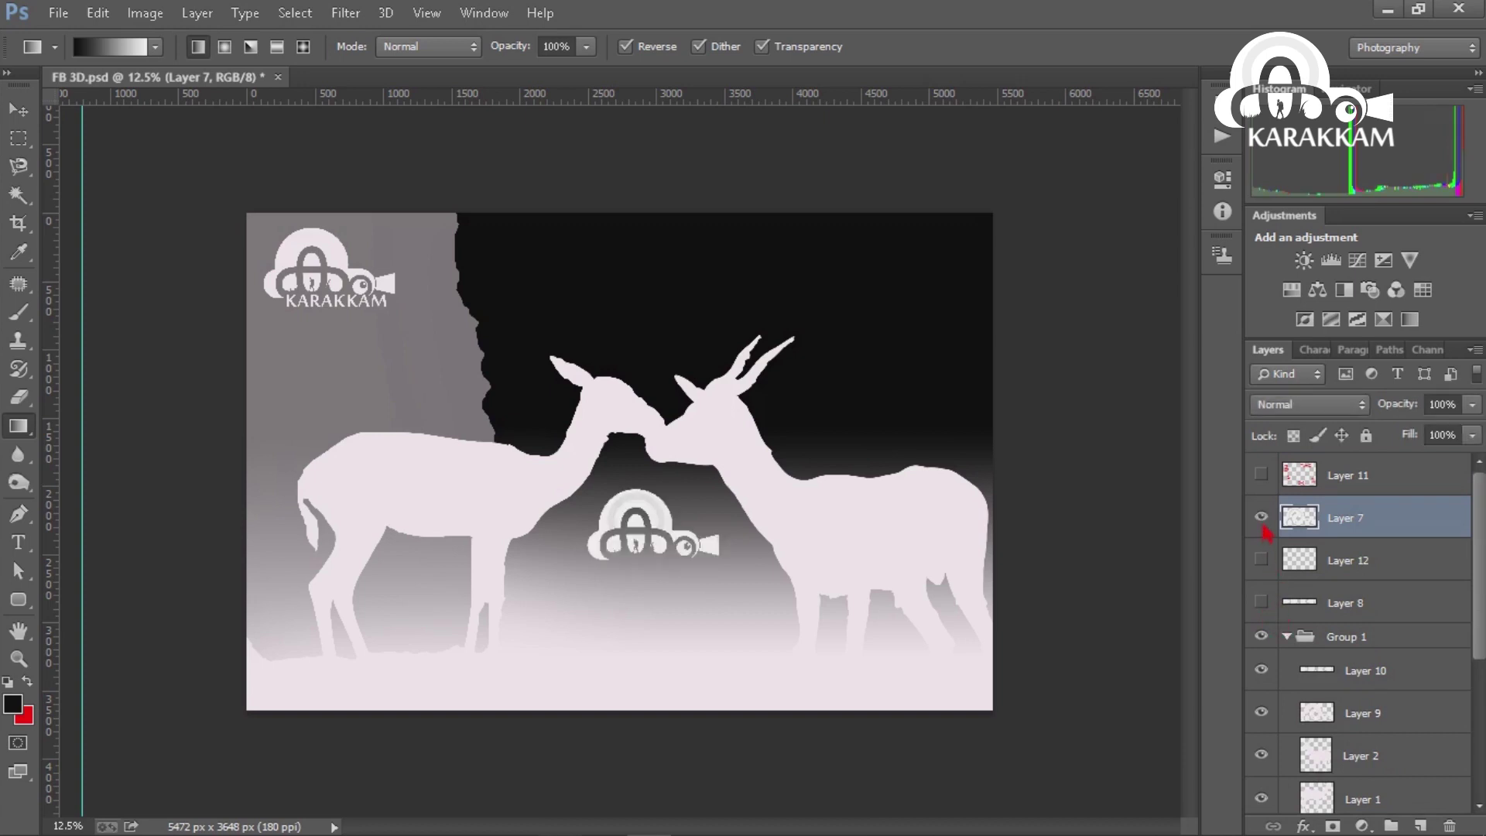
left_click(1262, 604)
left_click(1264, 671)
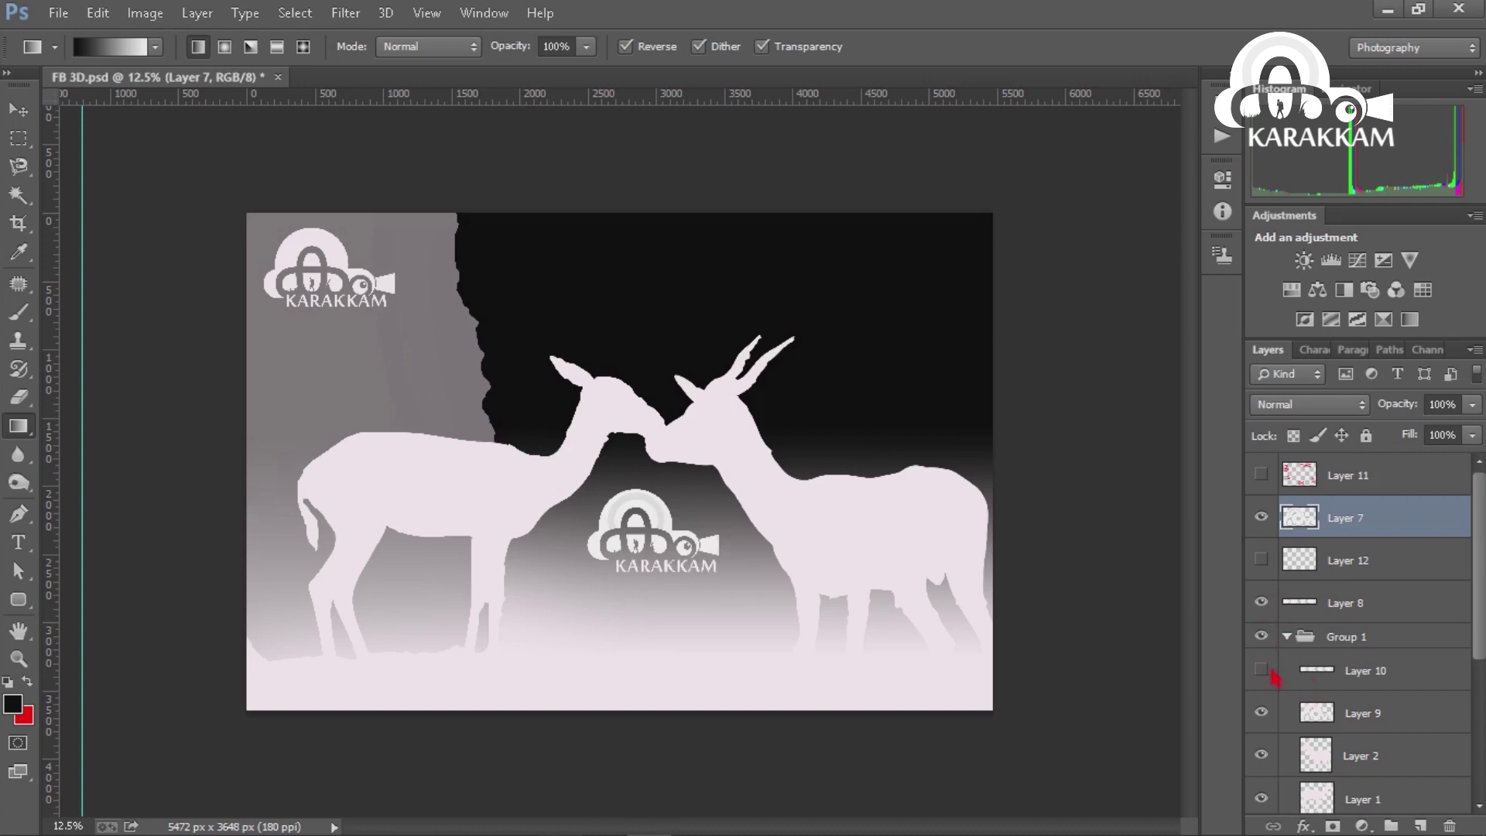
left_click(1261, 712)
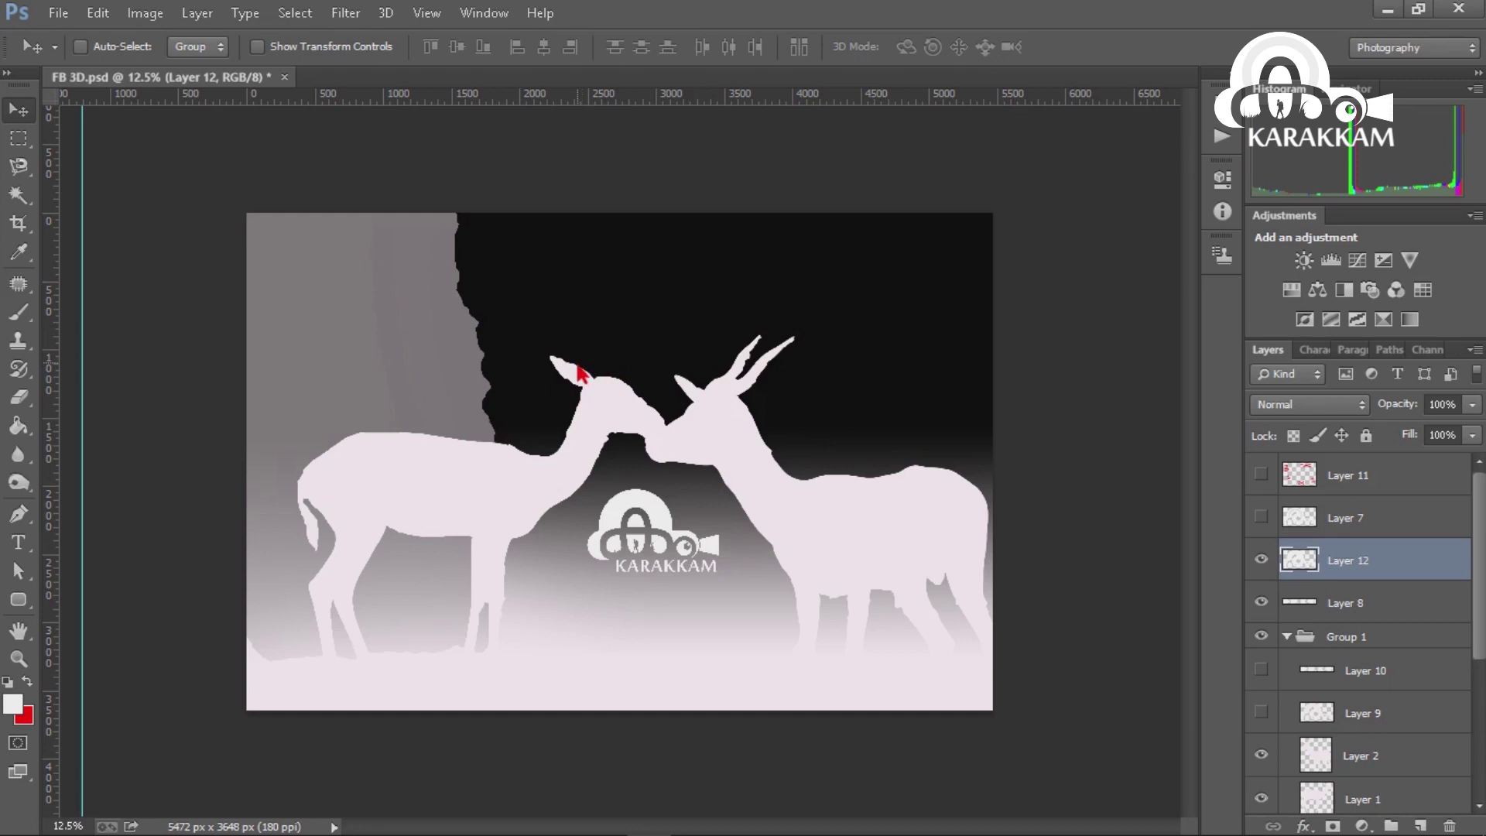
Examine how the existing PNG images and their _depth counterparts are named in the Depth folder through the save dialog, without saving
key("ctrl+shift+s")
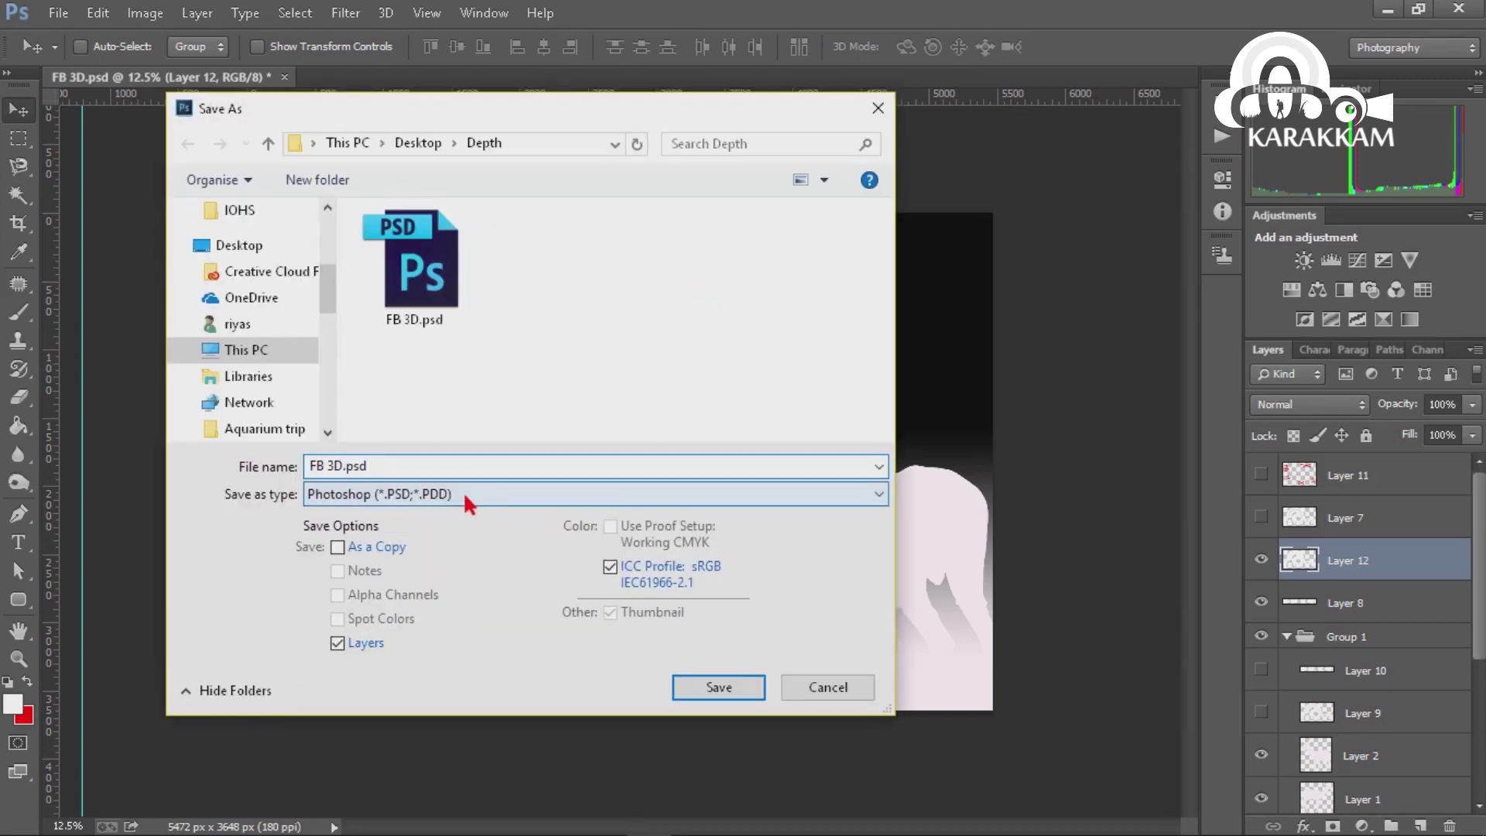
left_click(463, 494)
left_click(421, 407)
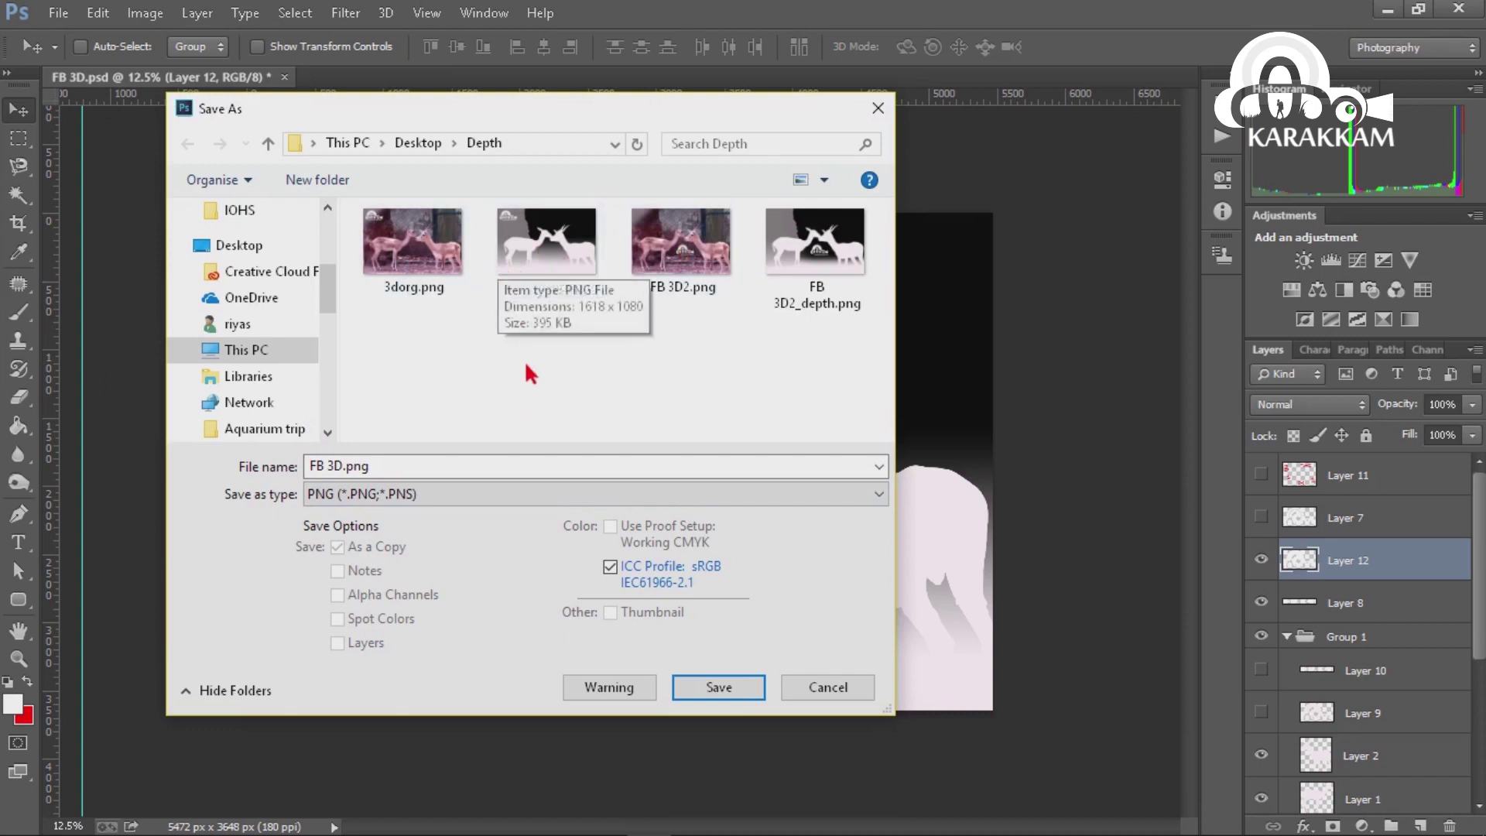
left_click_drag(520, 107, 567, 151)
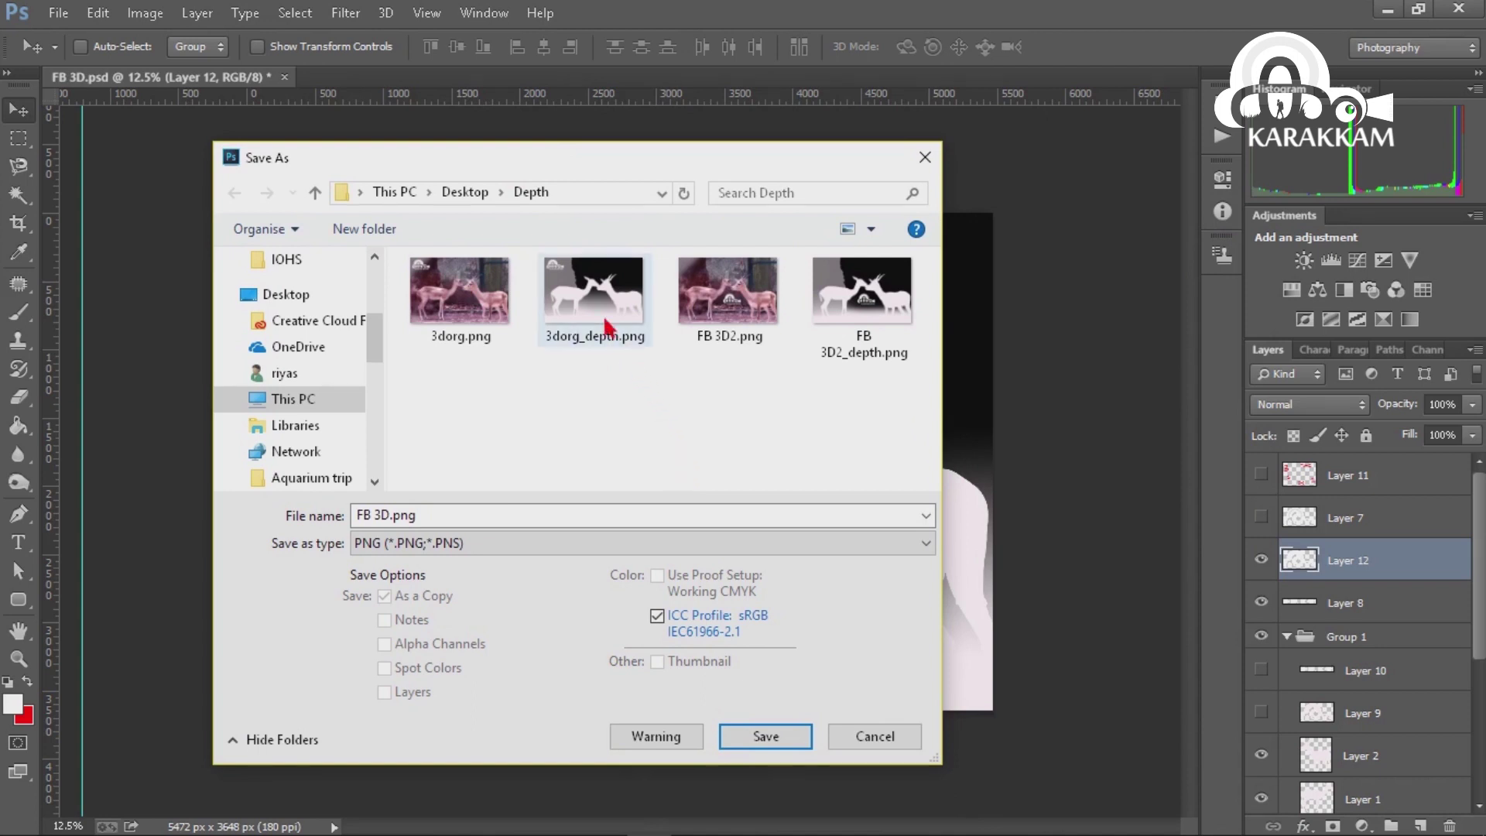
left_click(475, 324)
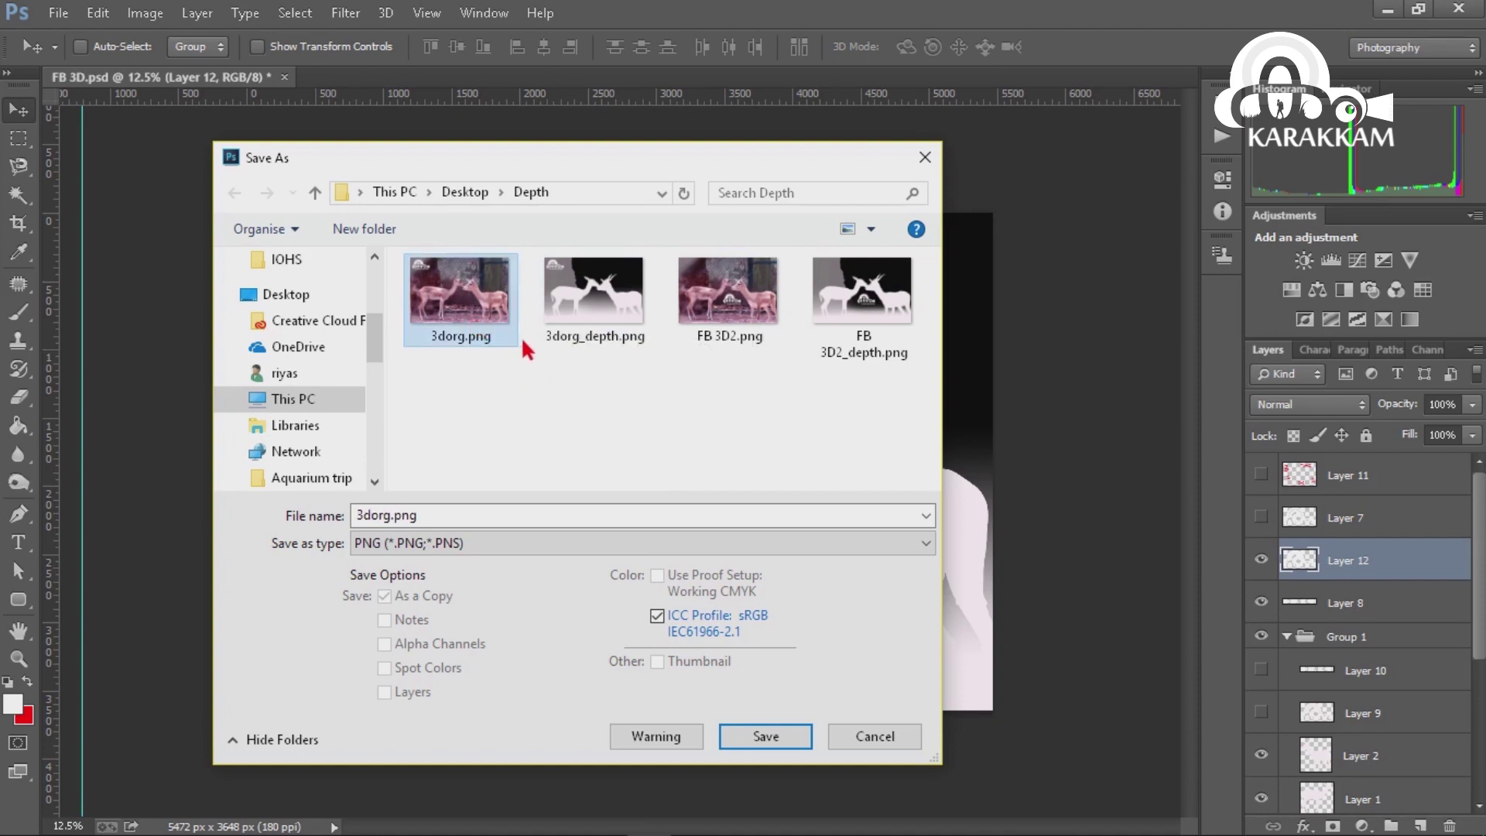
left_click_drag(601, 164, 616, 164)
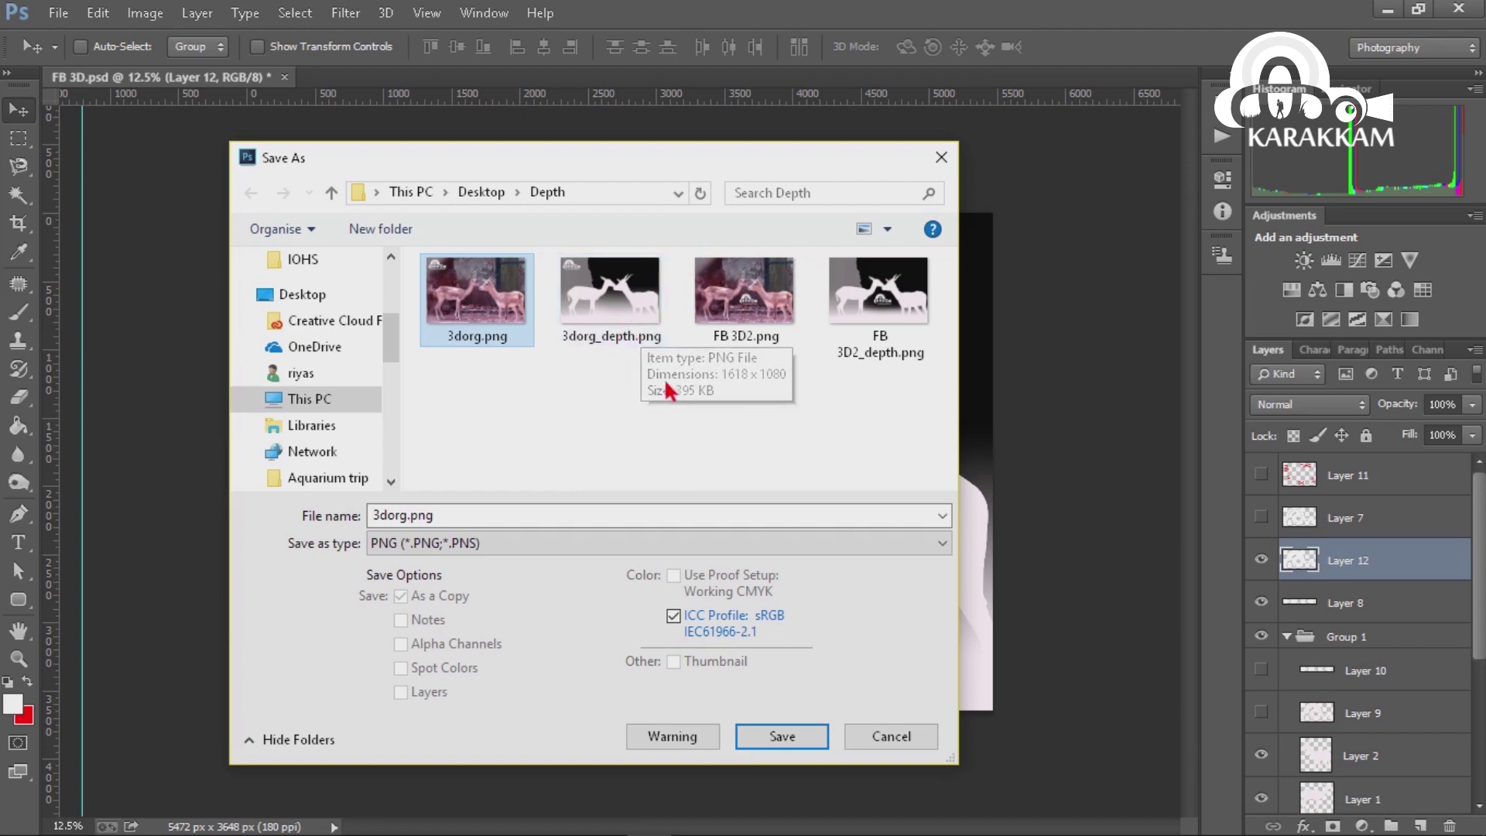
left_click(941, 158)
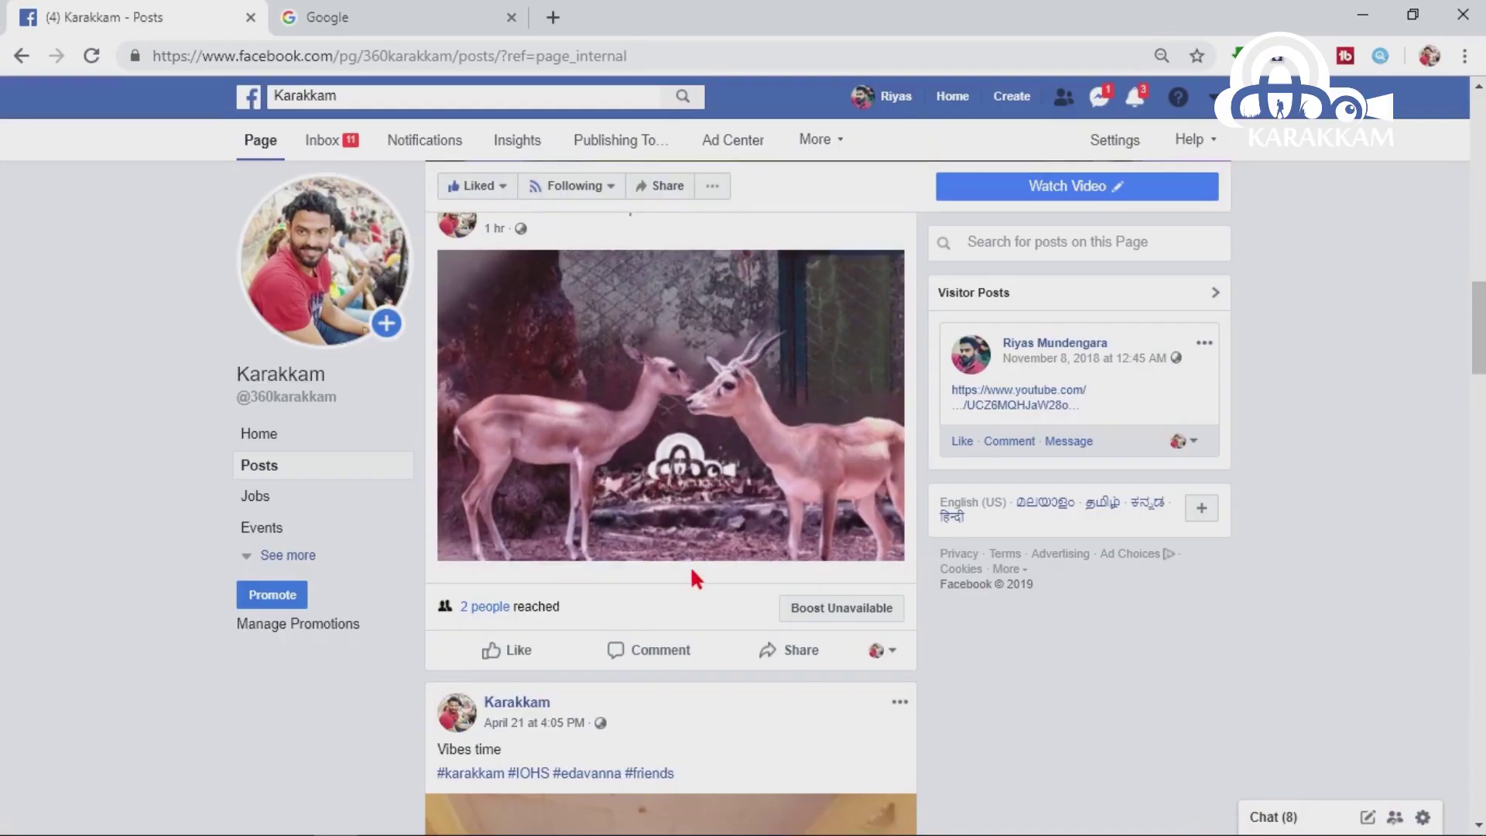
View the deer 3D photo posted on the Karakkam Facebook page in its enlarged viewer and close it
scroll(690, 565, "up", 4)
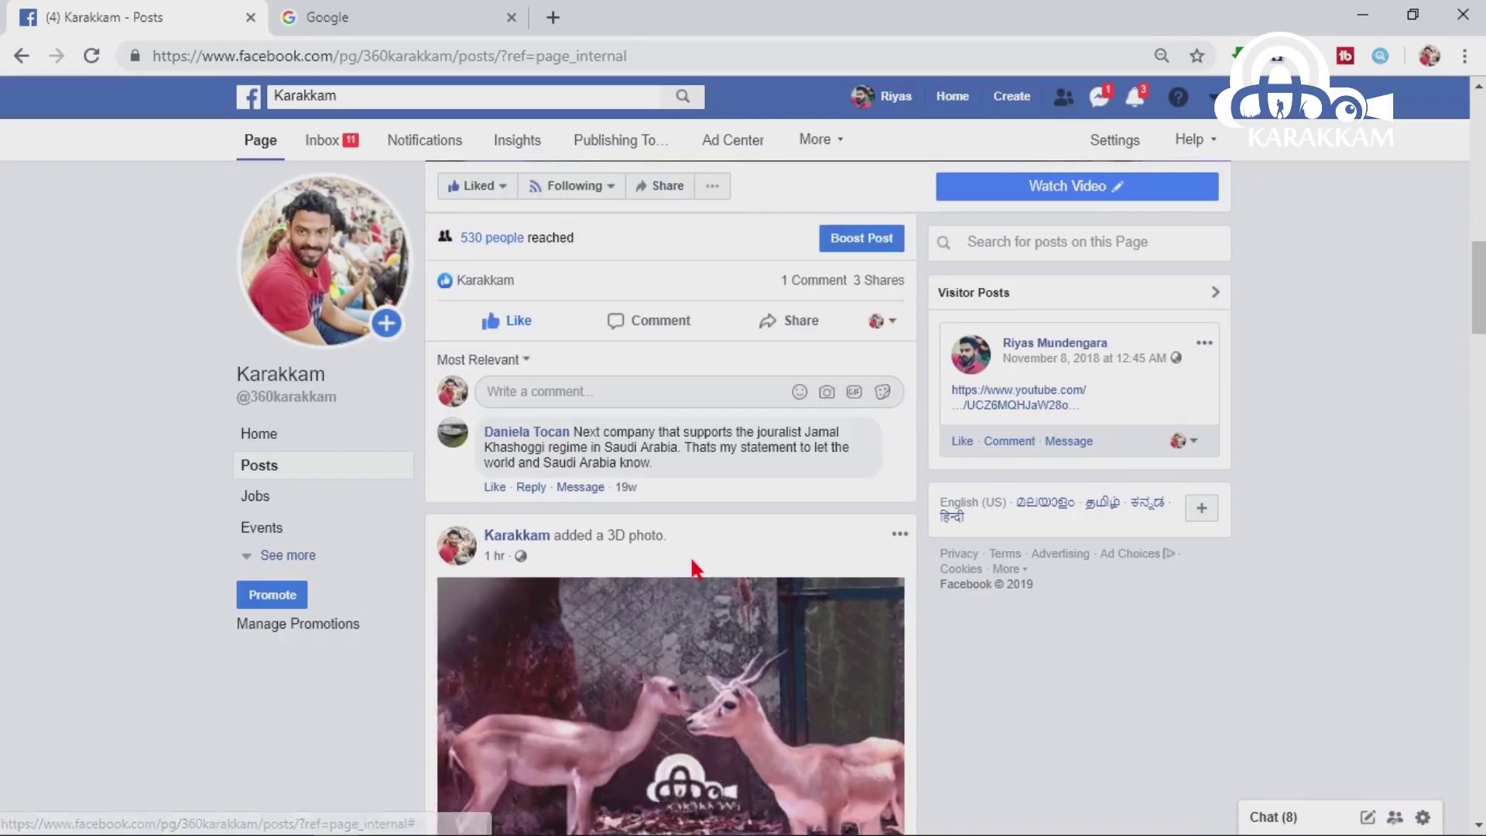
scroll(741, 586, "down", 3)
left_click(741, 594)
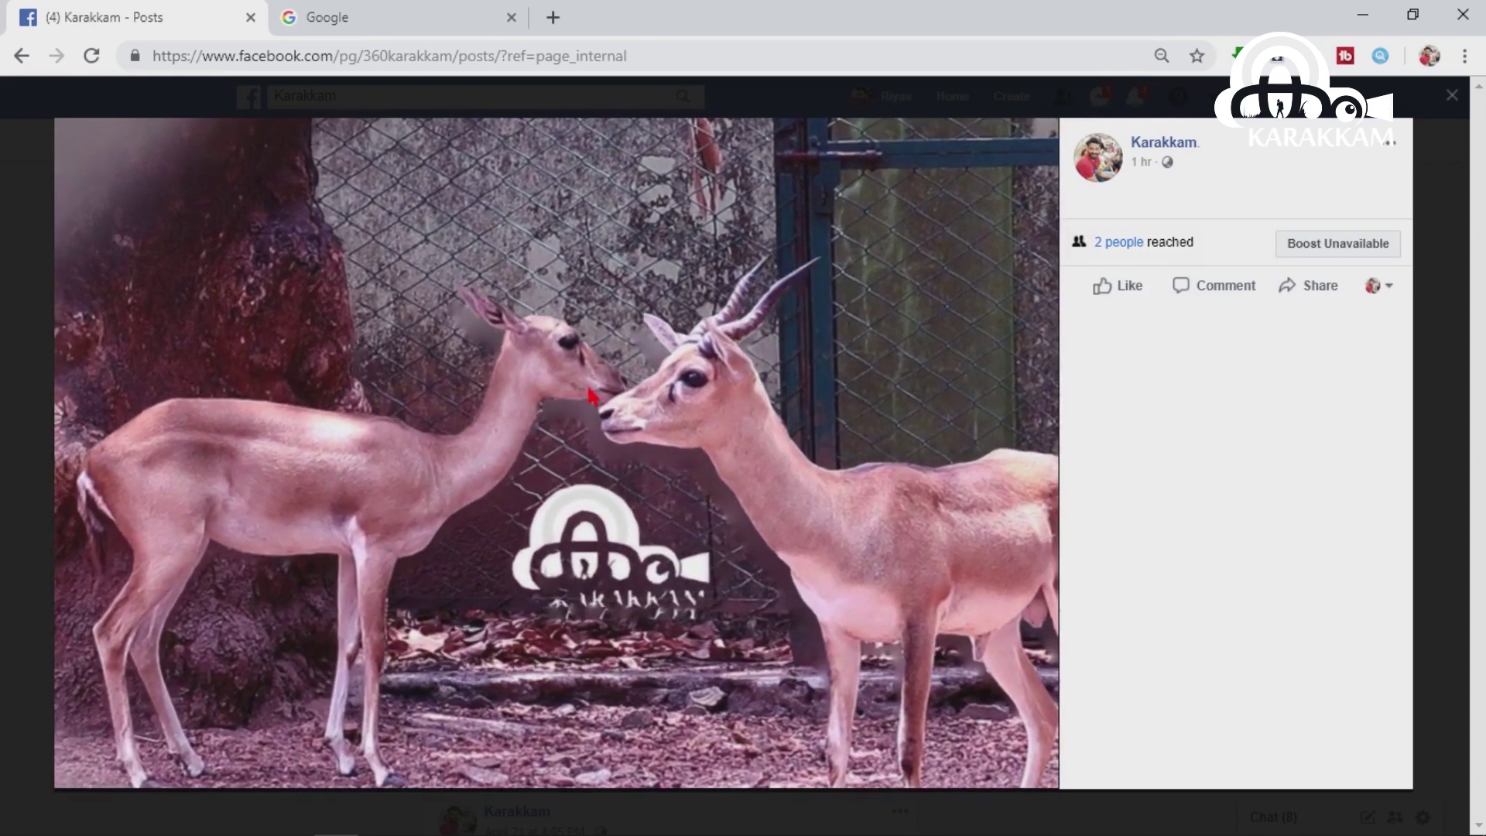
left_click(1420, 110)
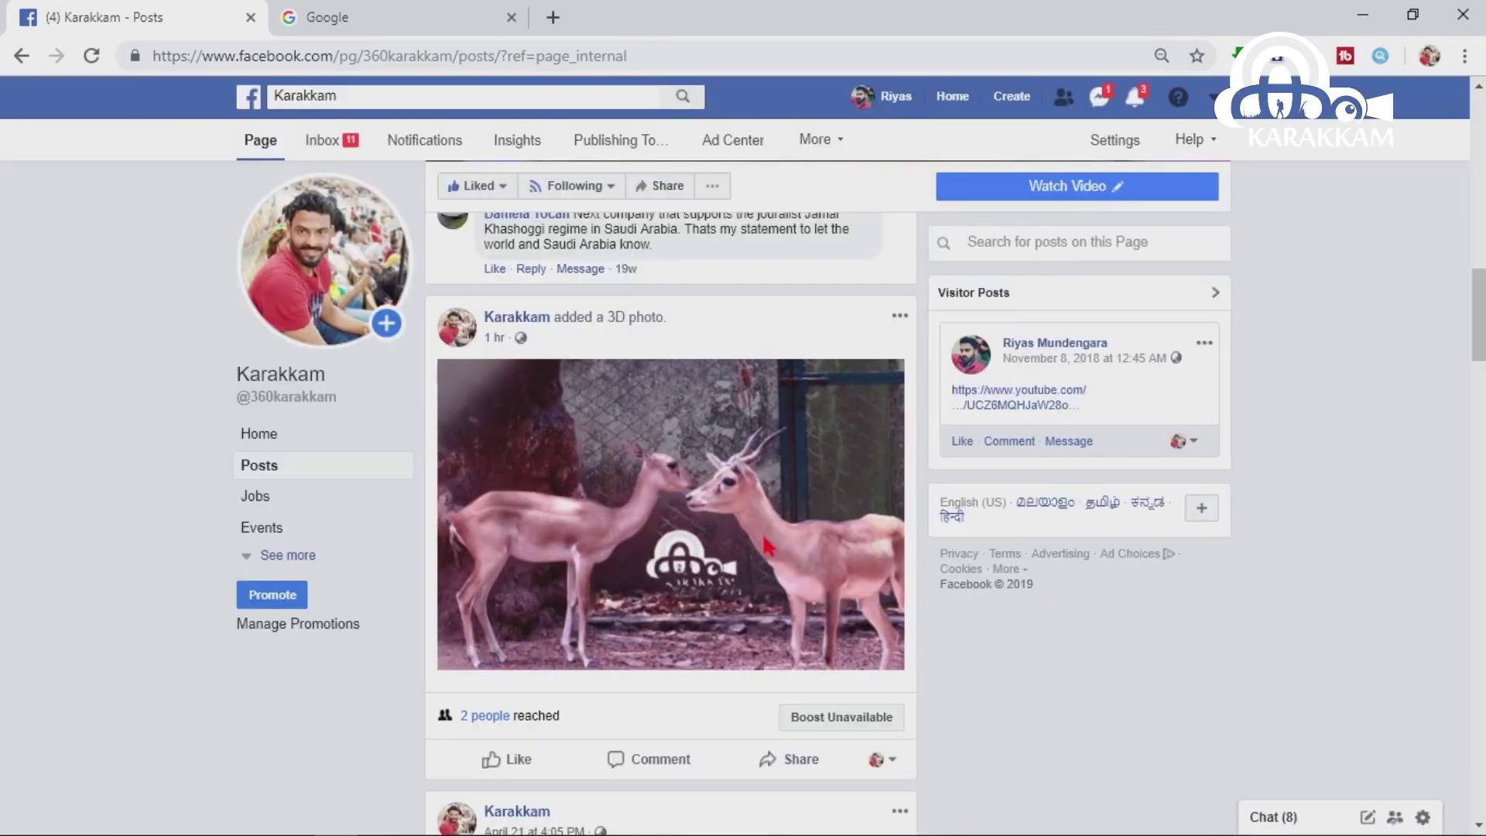
Start a new post on the page and attach FB 3D2.png and FB 3D2_depth.png from the Depth folder
scroll(806, 551, "up", 10)
left_click(539, 455)
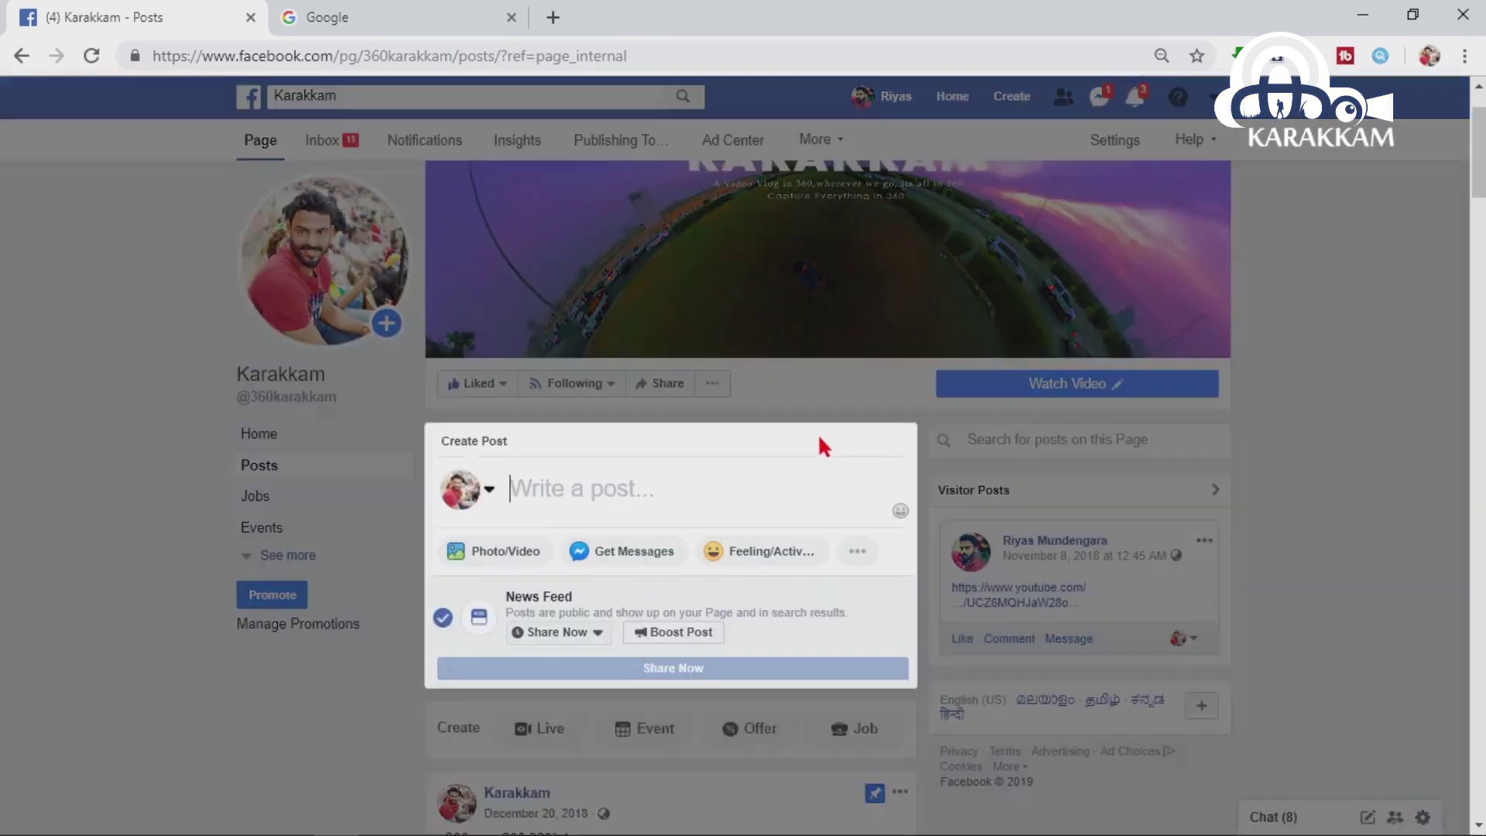
scroll(822, 441, "down", 1)
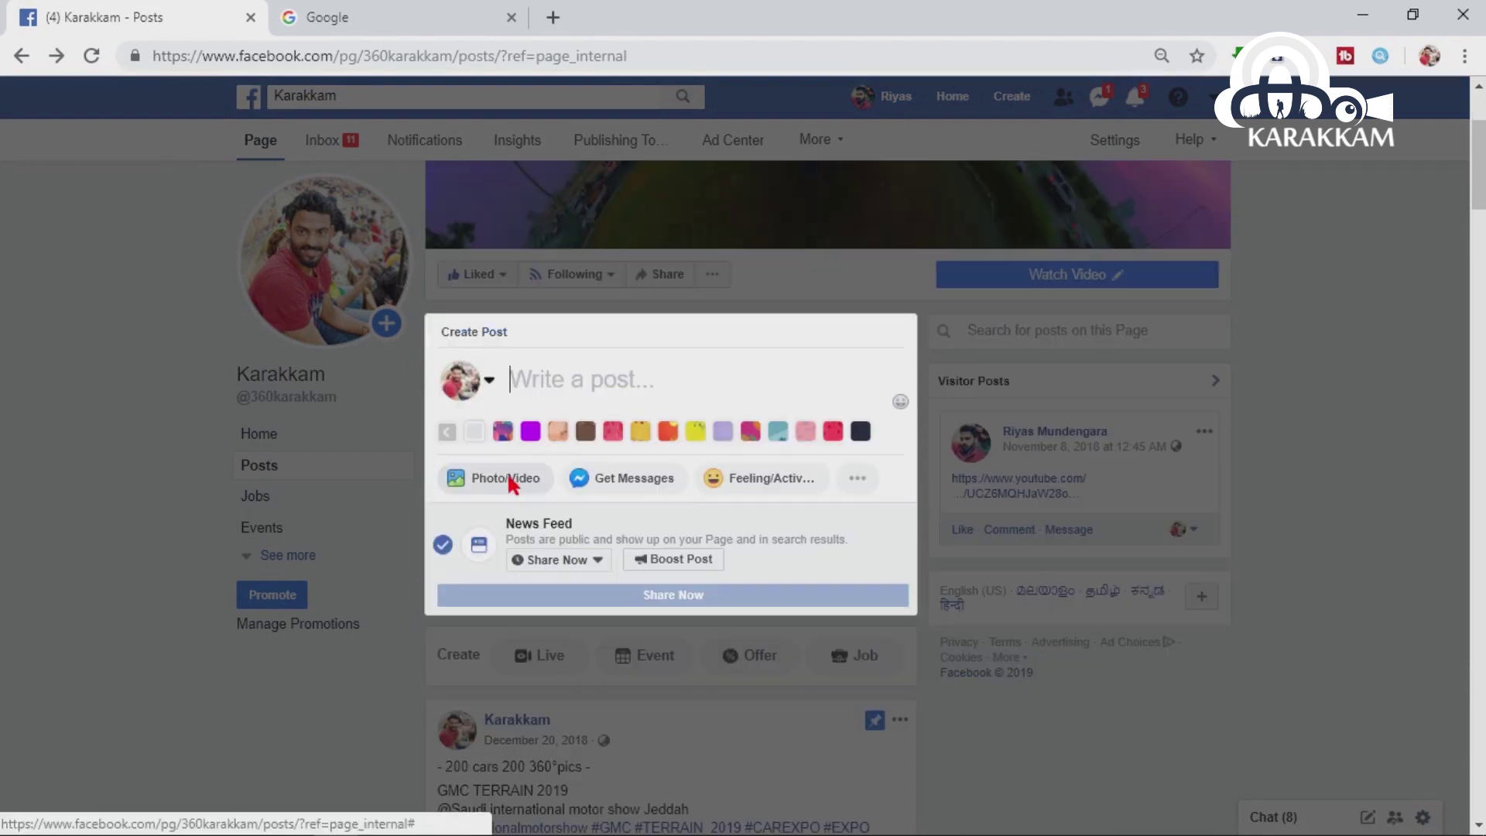
left_click(503, 477)
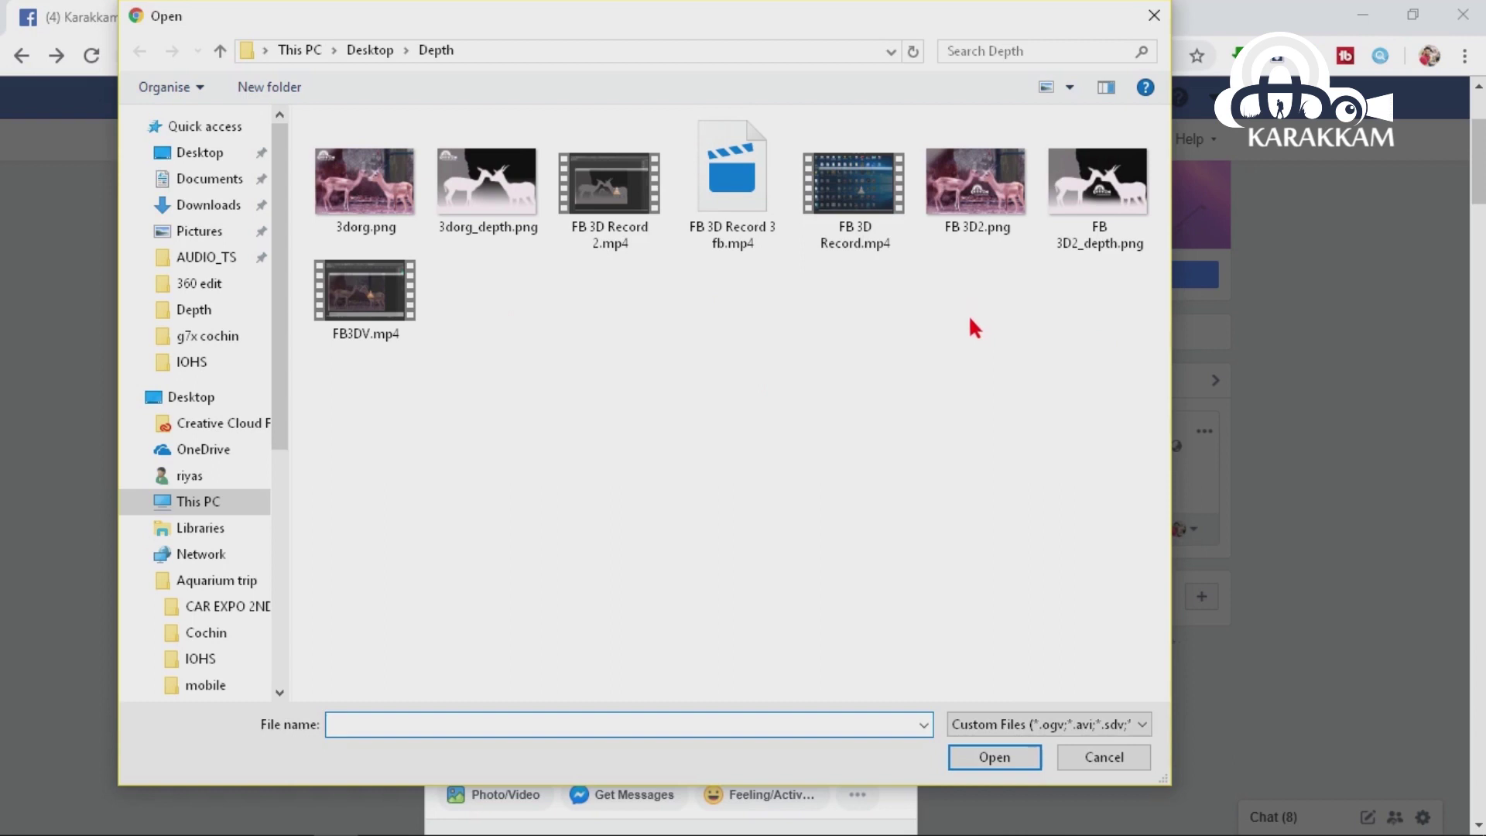
left_click_drag(960, 291, 1138, 161)
left_click(994, 757)
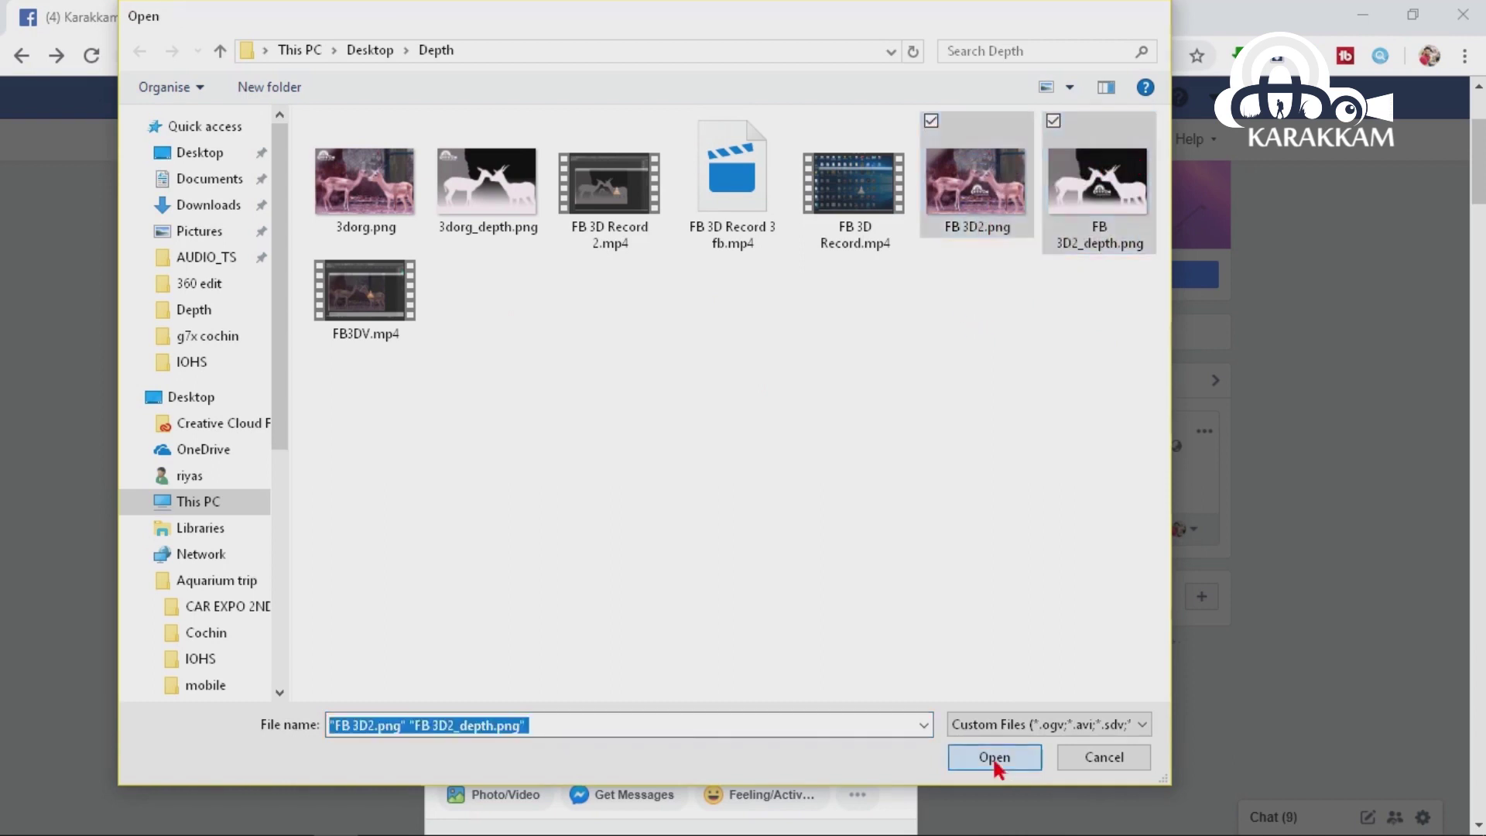
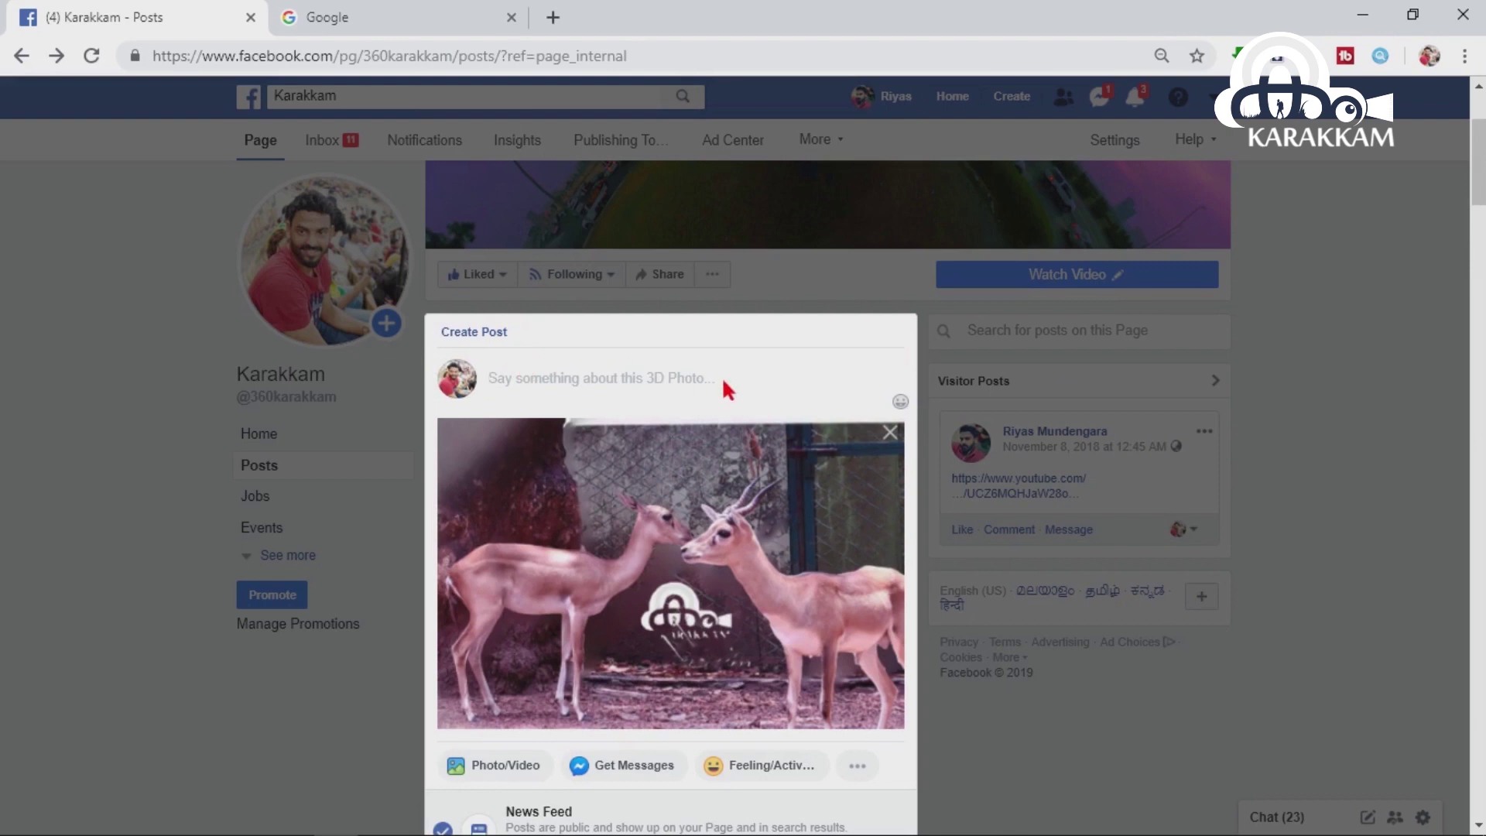
Caption the post "facebook 3d photo" and remove the attached 3D photo from it
type("facebook ")
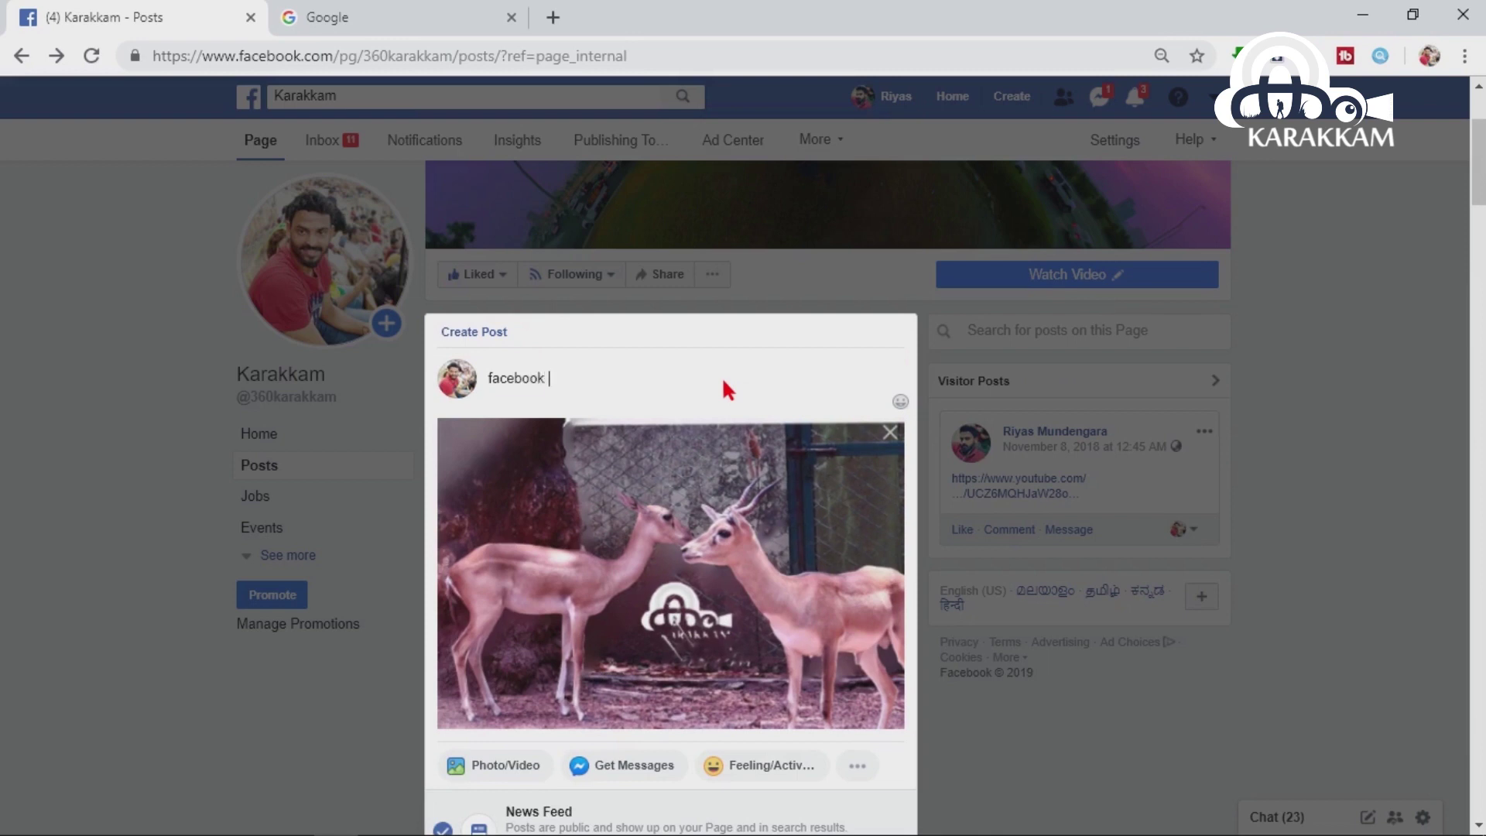
type("3d photo")
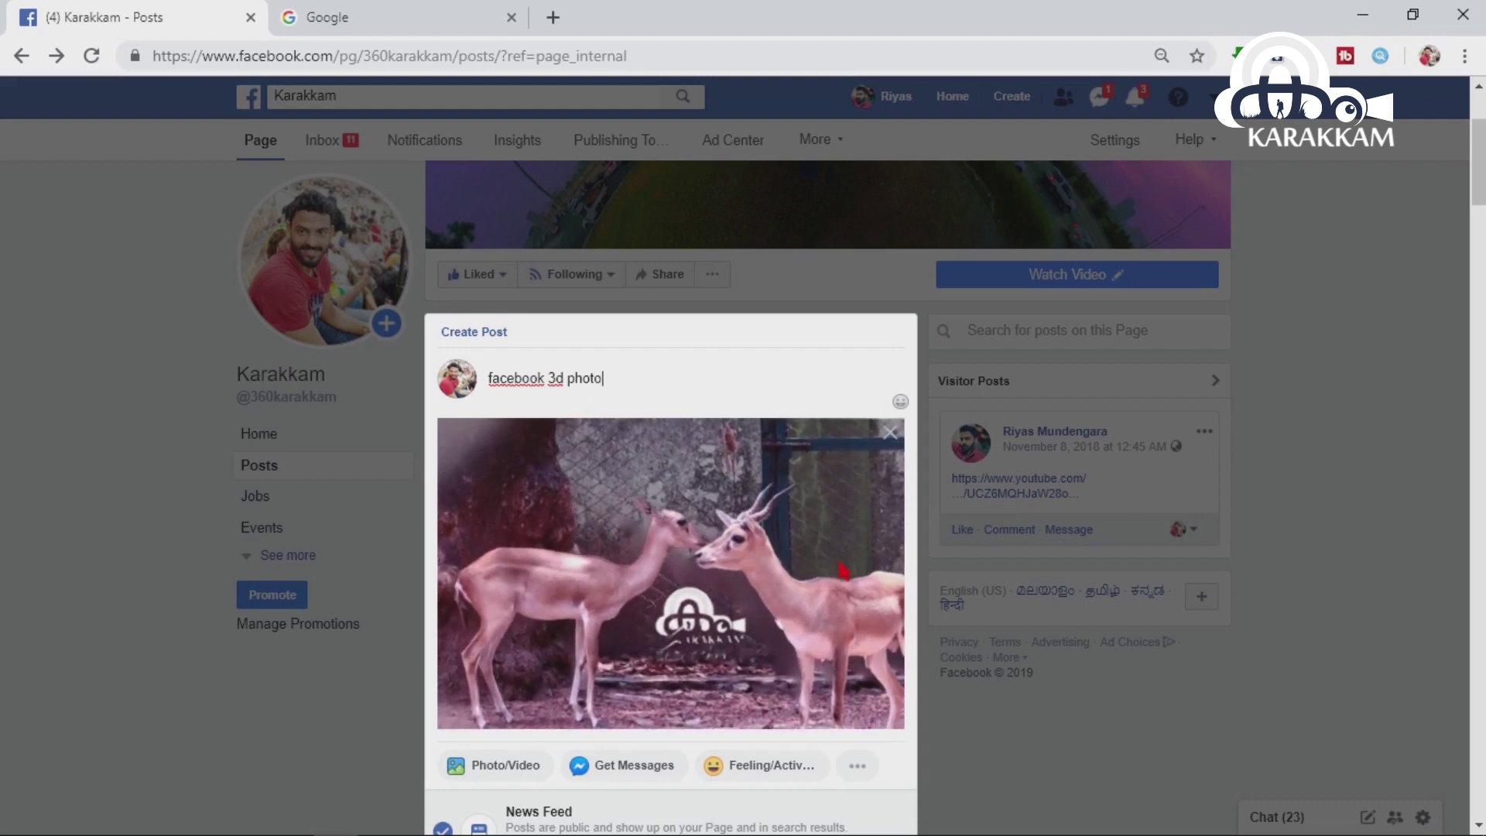
scroll(829, 551, "down", 2)
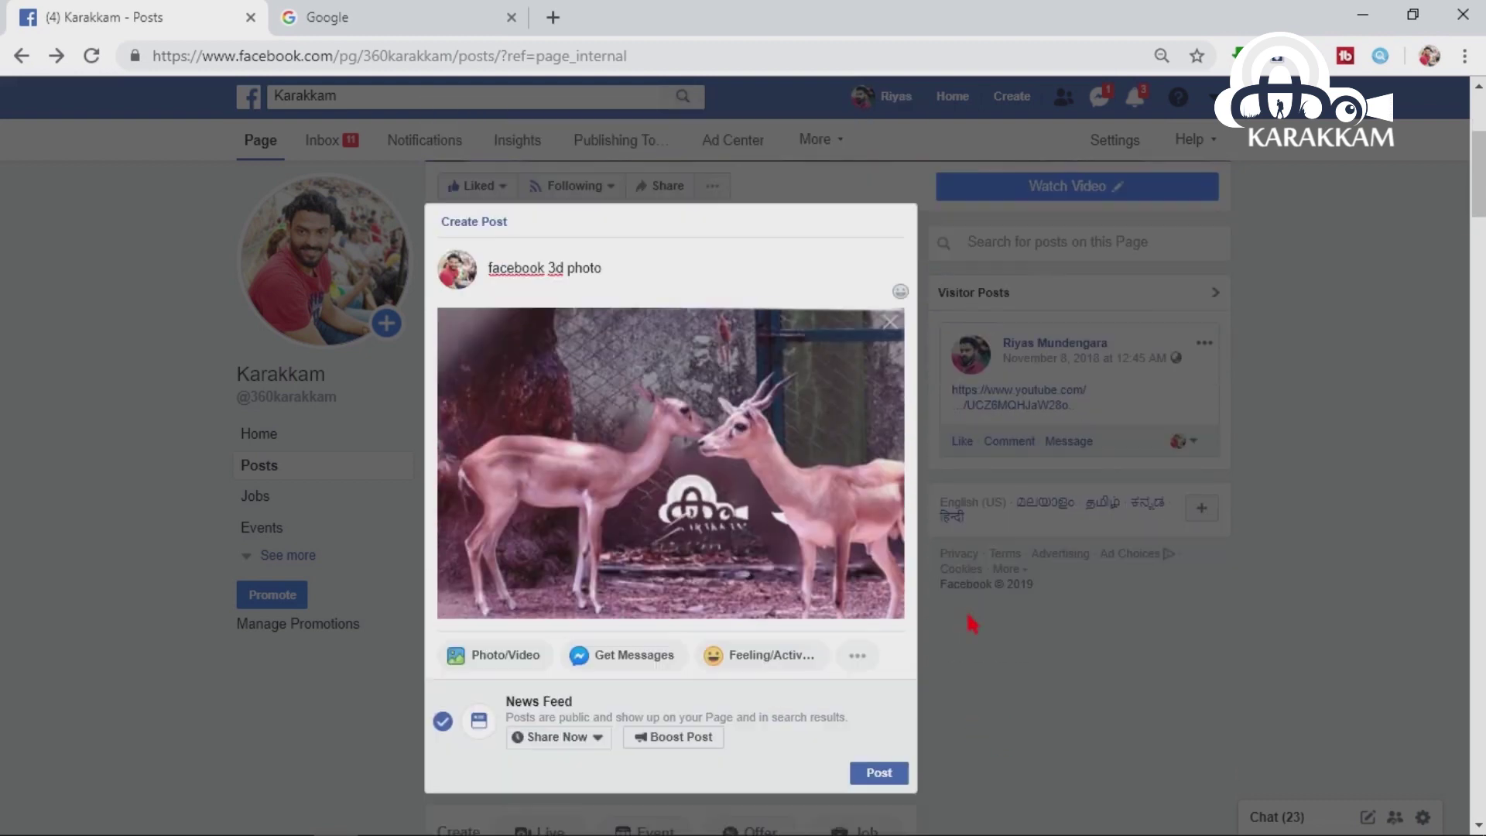
left_click(890, 321)
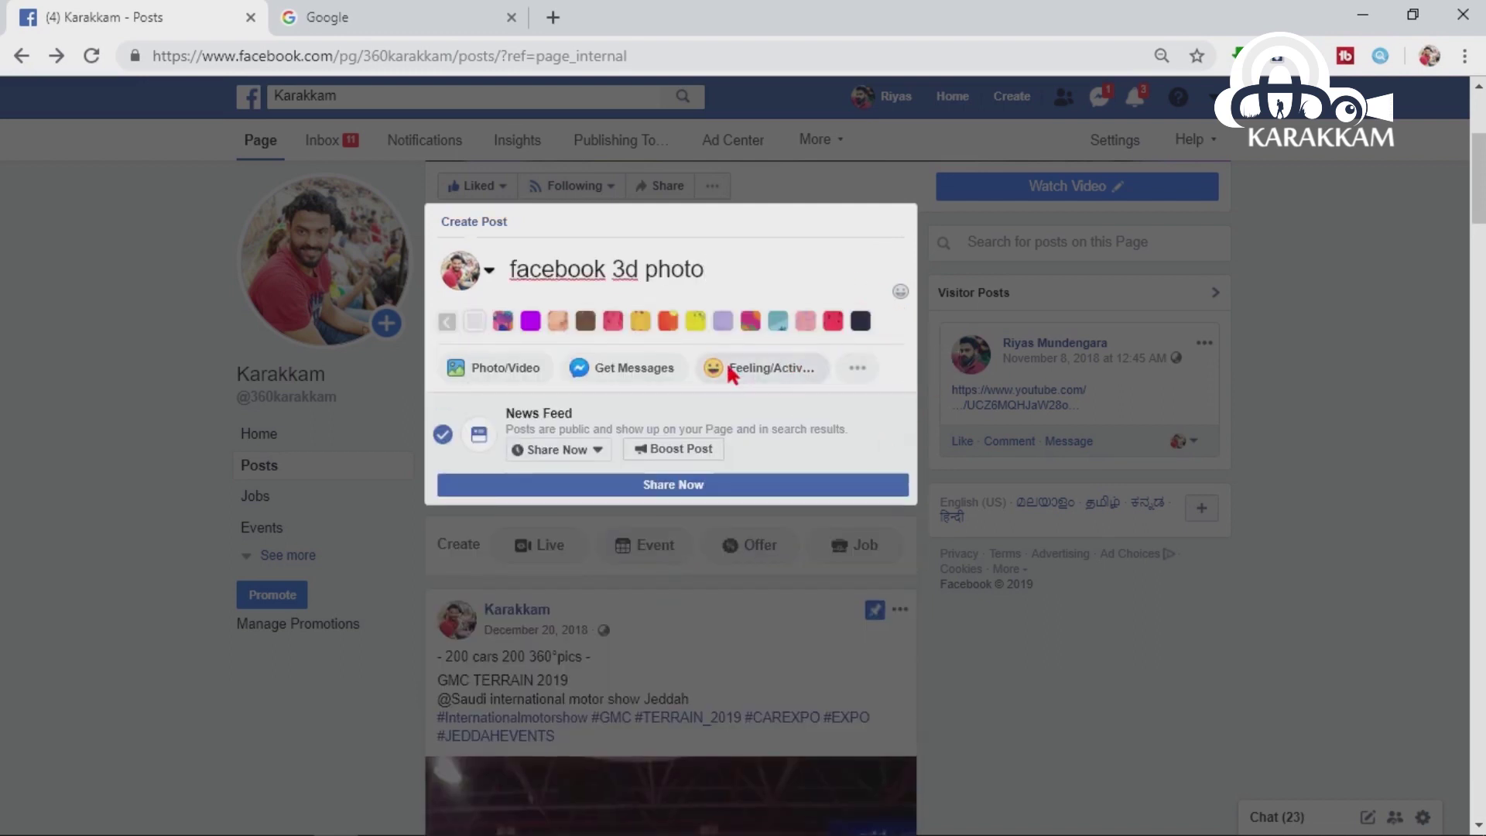